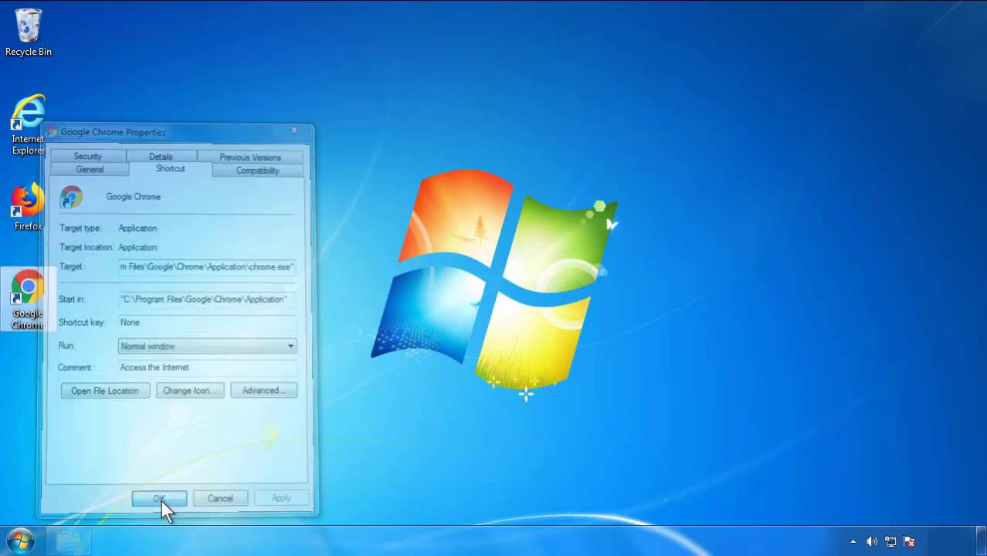
# Step: Close the Chrome shortcut's Properties dialog and bring up the Start menu
pyautogui.click(21, 541)
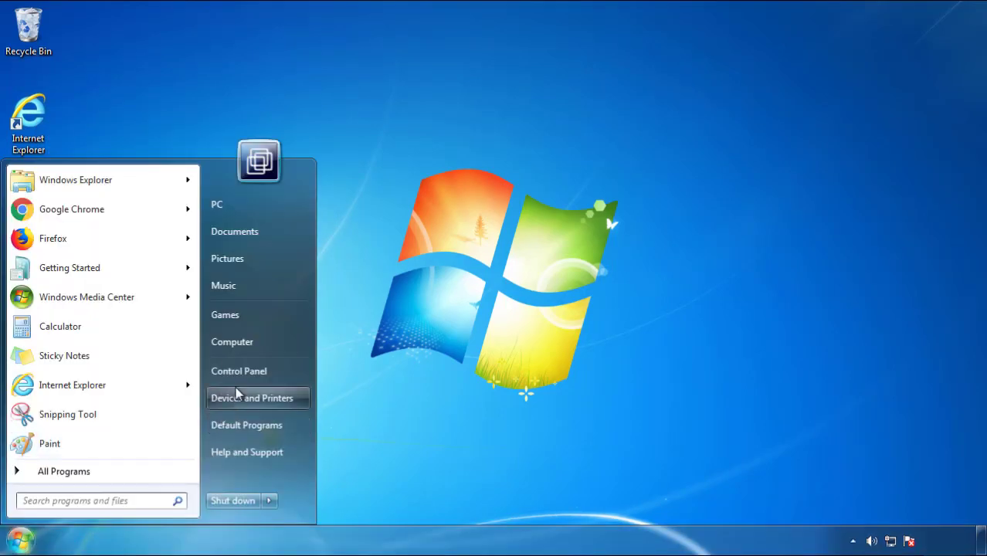
# Step: Open Control Panel's installed programs list sorted by install date, newest first
pyautogui.click(247, 360)
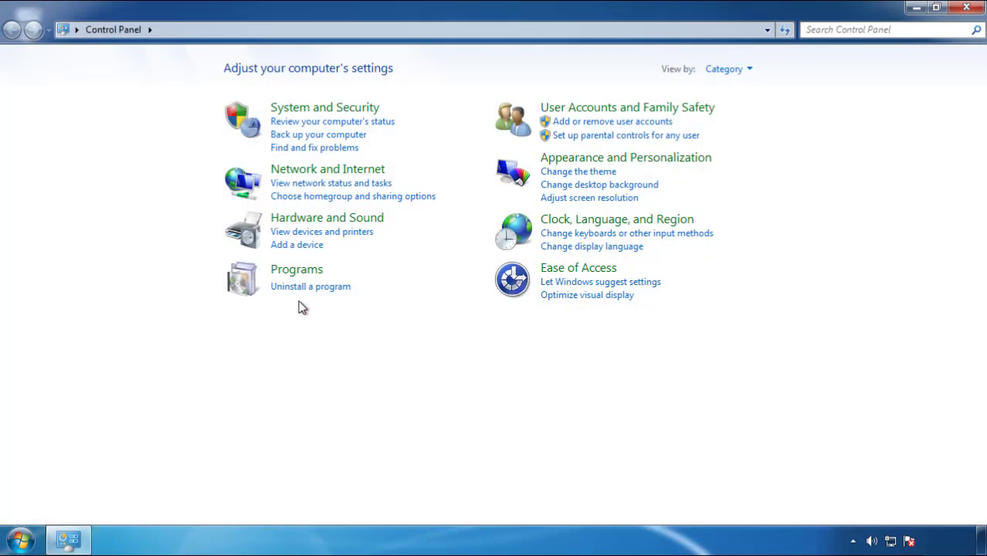
pyautogui.click(309, 288)
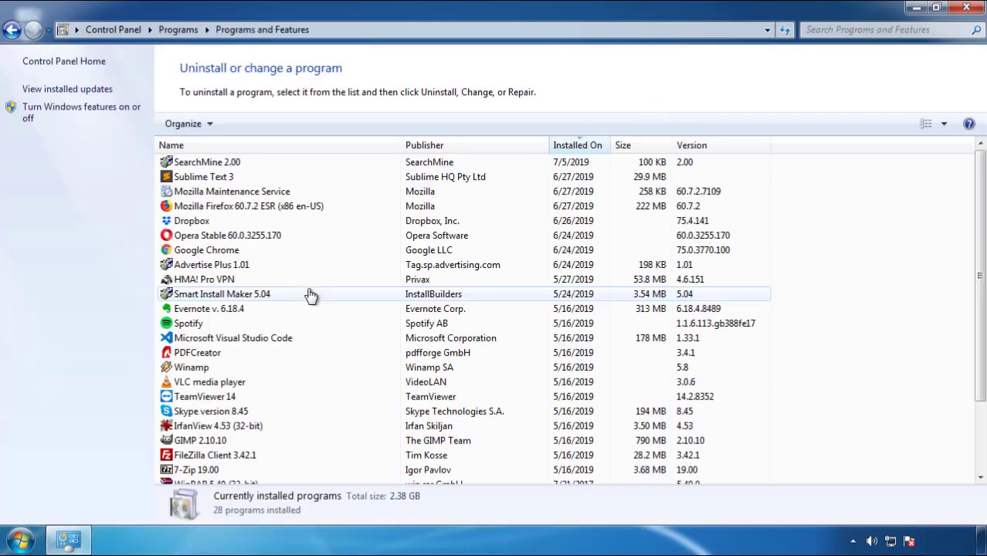
pyautogui.click(577, 146)
pyautogui.click(575, 147)
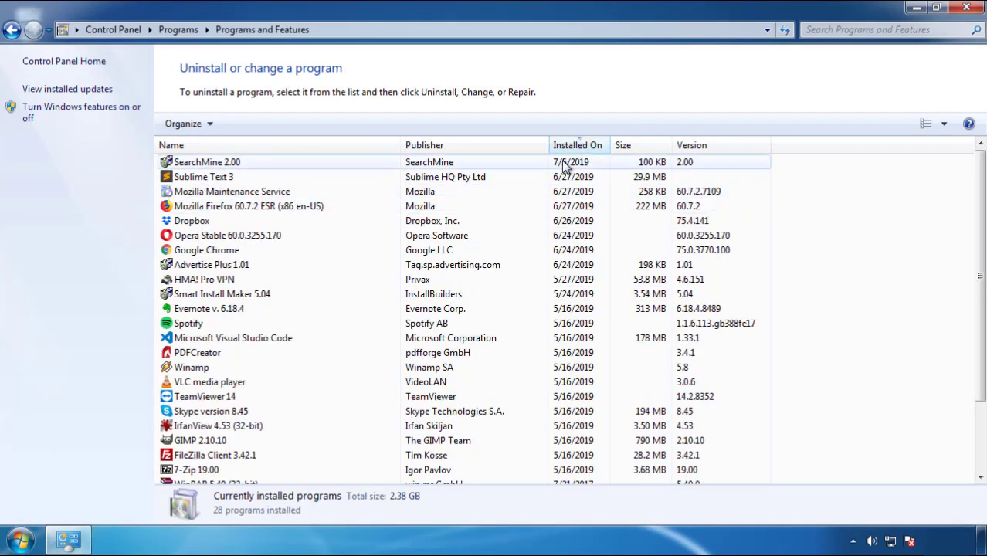
# Step: Uninstall SearchMine 2.00 and finish its removal wizard
pyautogui.click(207, 164)
pyautogui.click(246, 124)
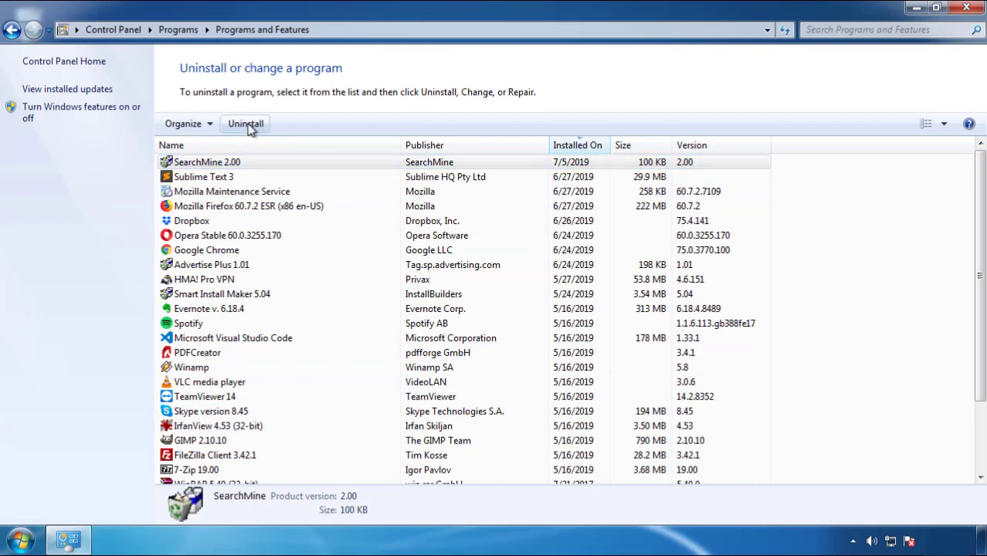
pyautogui.click(572, 407)
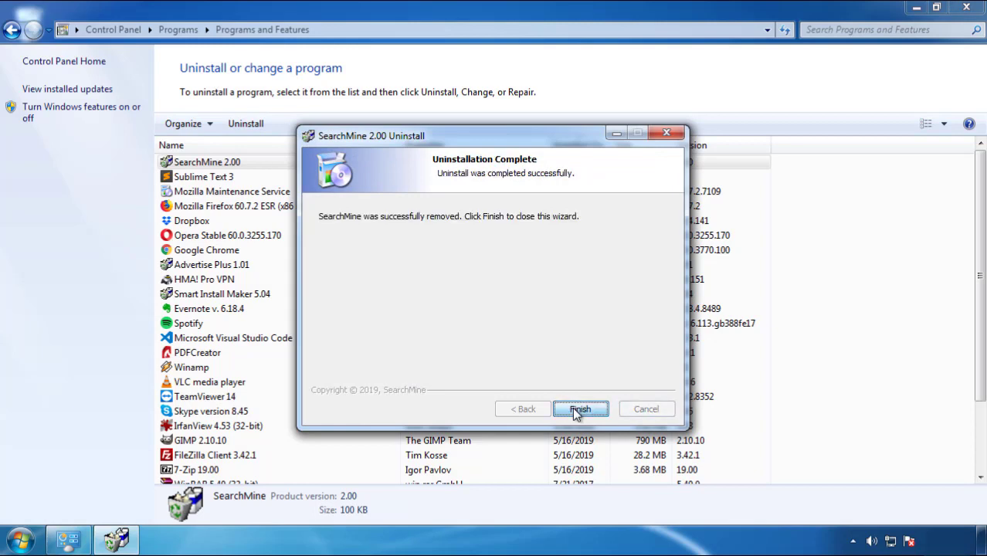
pyautogui.click(575, 409)
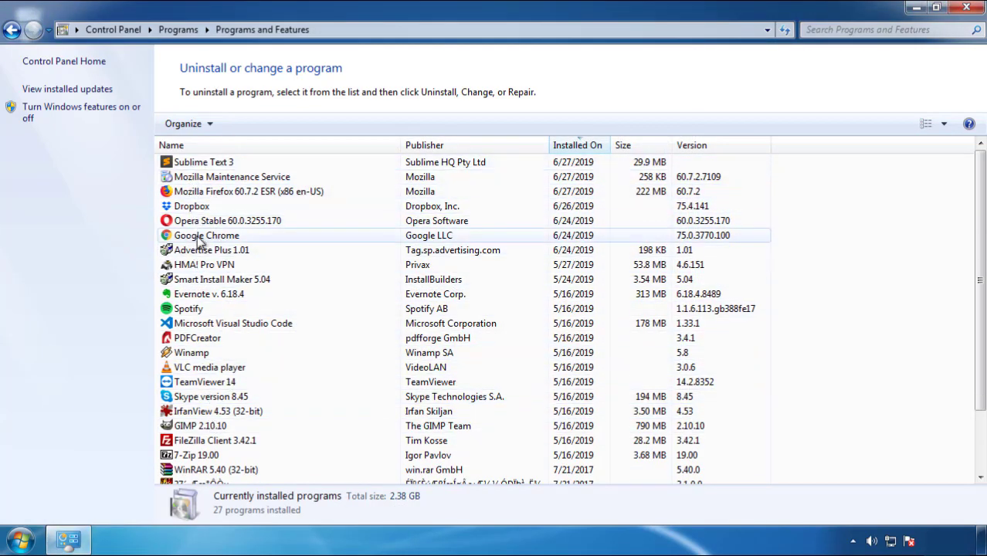
# Step: Close Programs and Features, restart Windows, and choose Safe Mode in Advanced Boot Options
pyautogui.click(967, 9)
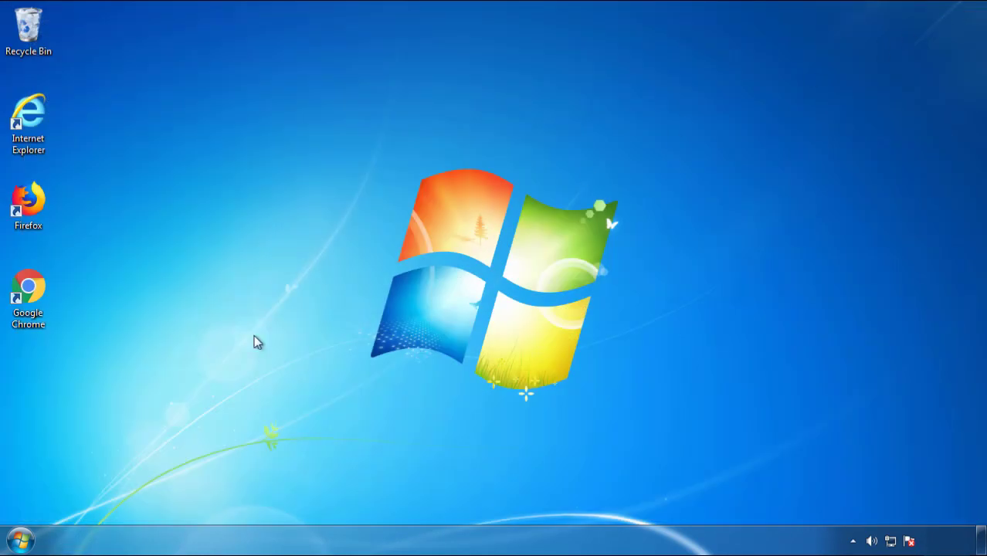
pyautogui.click(18, 542)
pyautogui.click(268, 500)
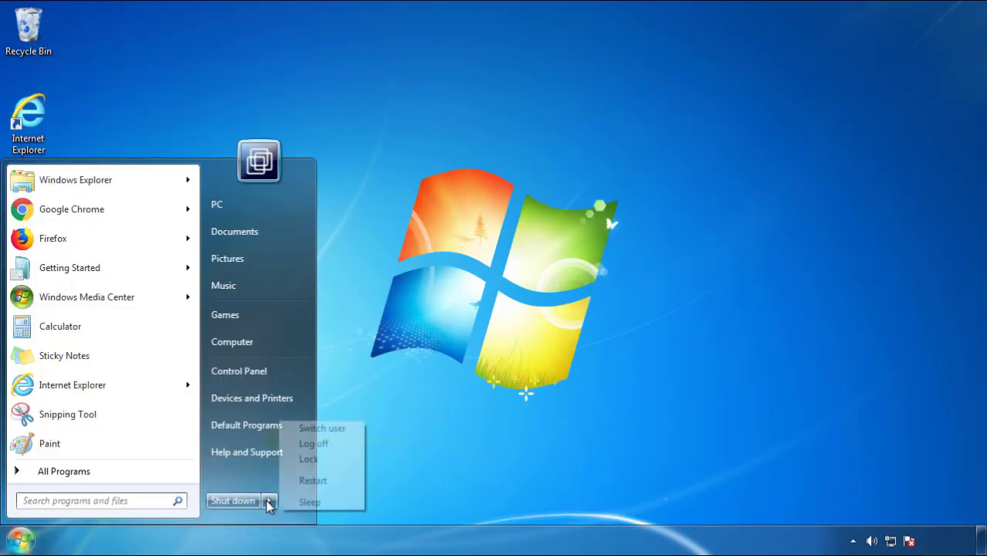
pyautogui.click(516, 422)
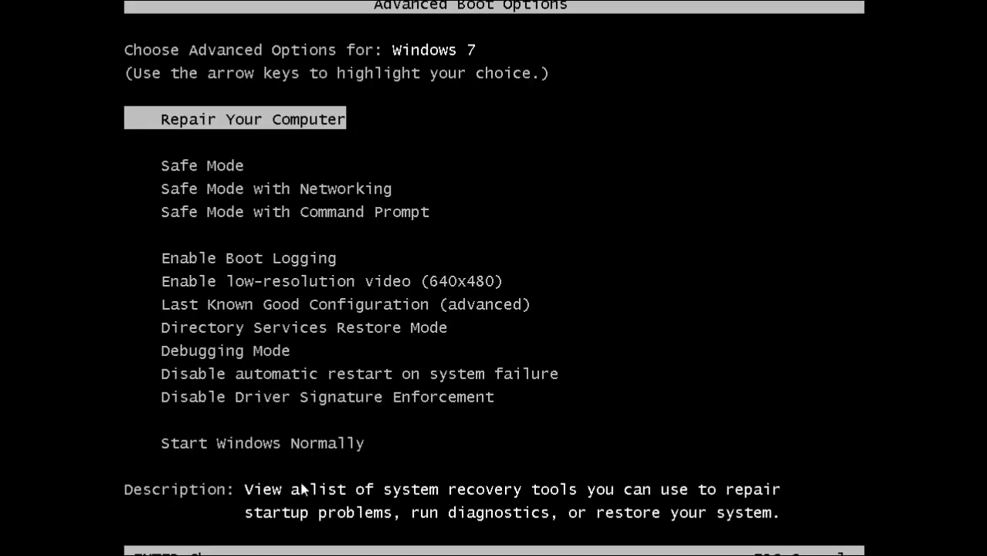
pyautogui.press('Down')
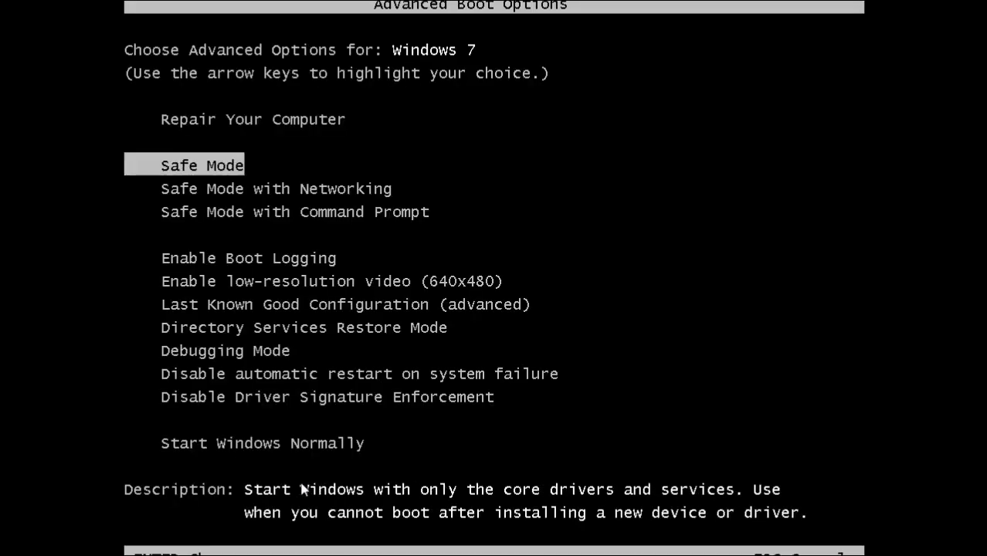
pyautogui.press('Return')
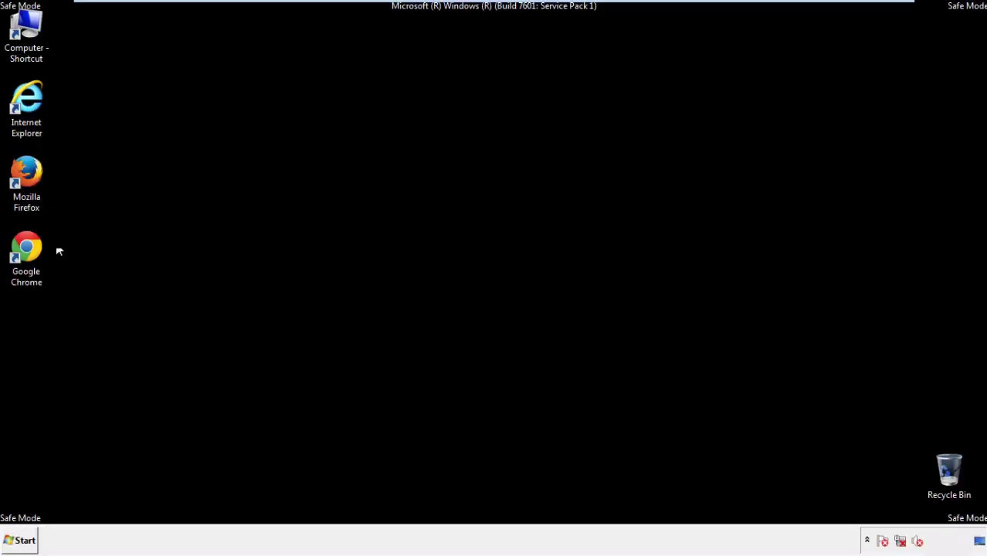
# Step: Launch Firefox, decline the default-browser prompt, and make sure the menu bar is shown
pyautogui.doubleClick(36, 179)
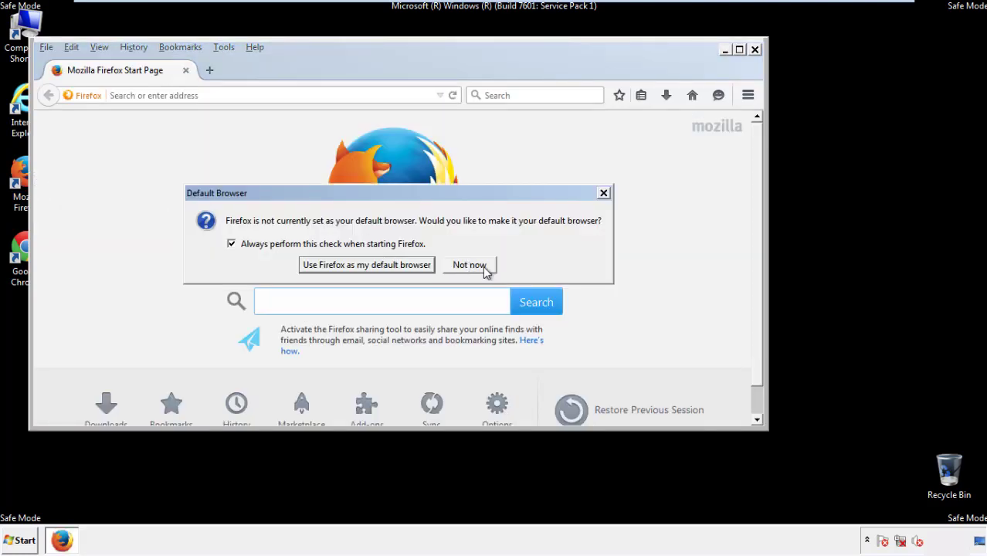
pyautogui.click(471, 265)
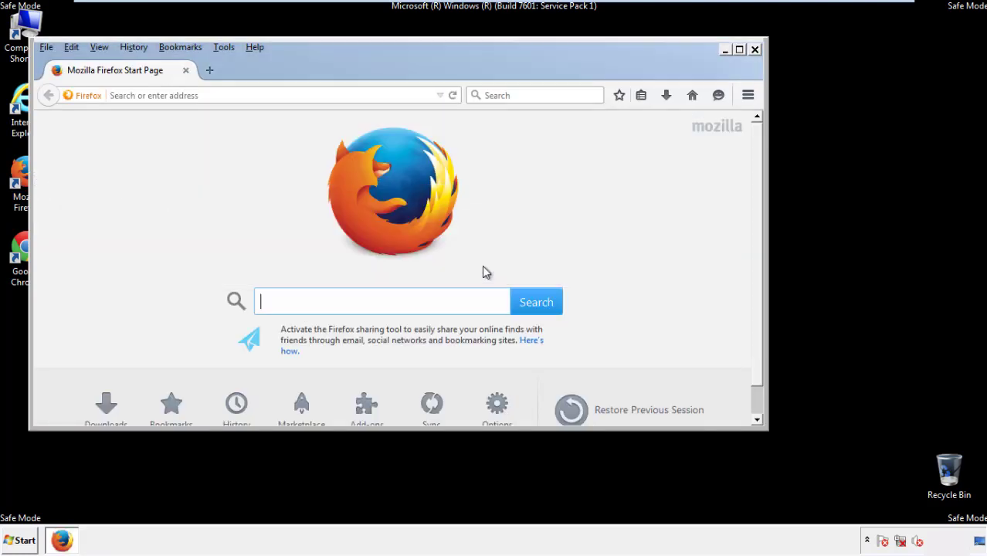
pyautogui.rightClick(305, 68)
pyautogui.click(332, 118)
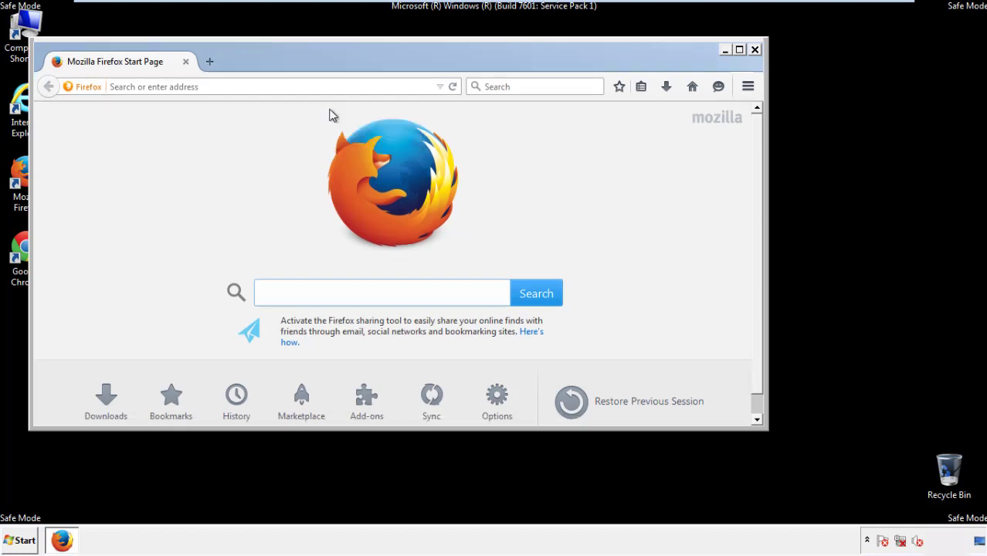
pyautogui.rightClick(312, 68)
pyautogui.click(321, 119)
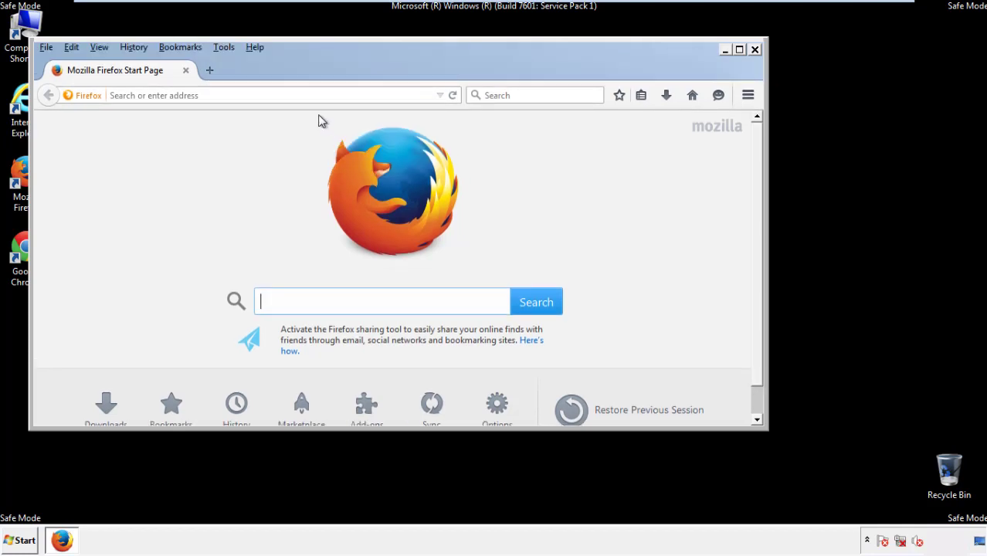
# Step: Clear Firefox's recent history for the Everything range with all data types checked
pyautogui.click(136, 49)
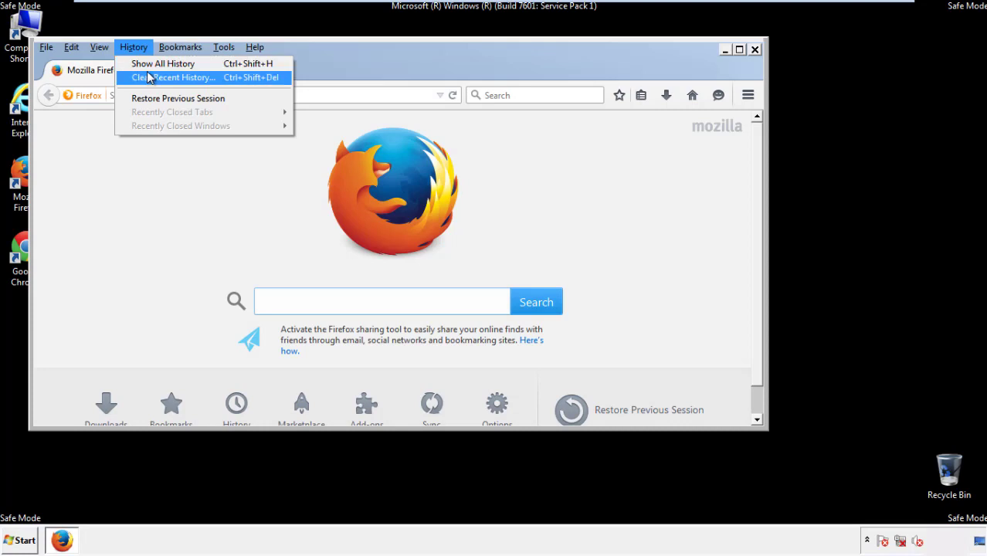
pyautogui.click(151, 77)
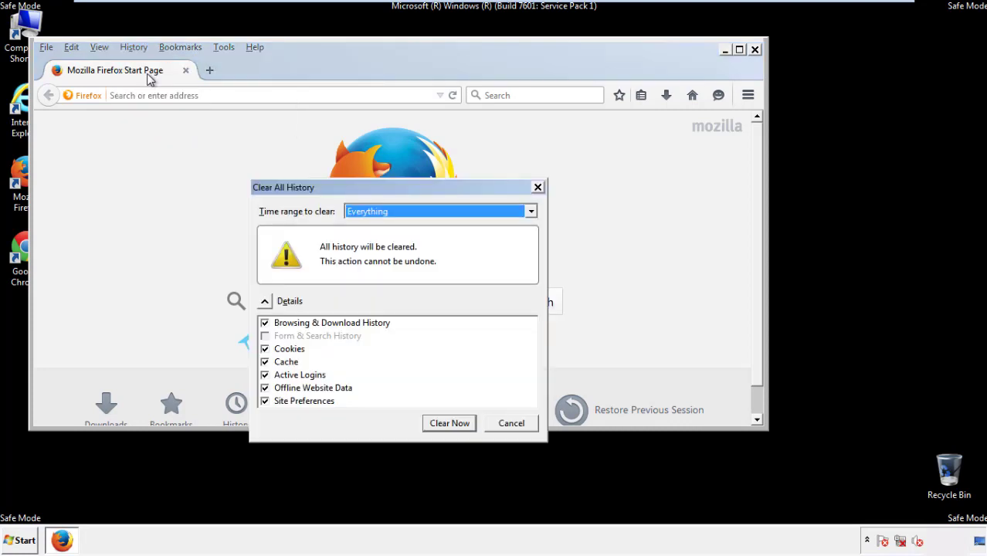
pyautogui.click(363, 213)
pyautogui.click(370, 290)
pyautogui.click(264, 388)
pyautogui.click(264, 387)
pyautogui.click(264, 401)
pyautogui.click(264, 401)
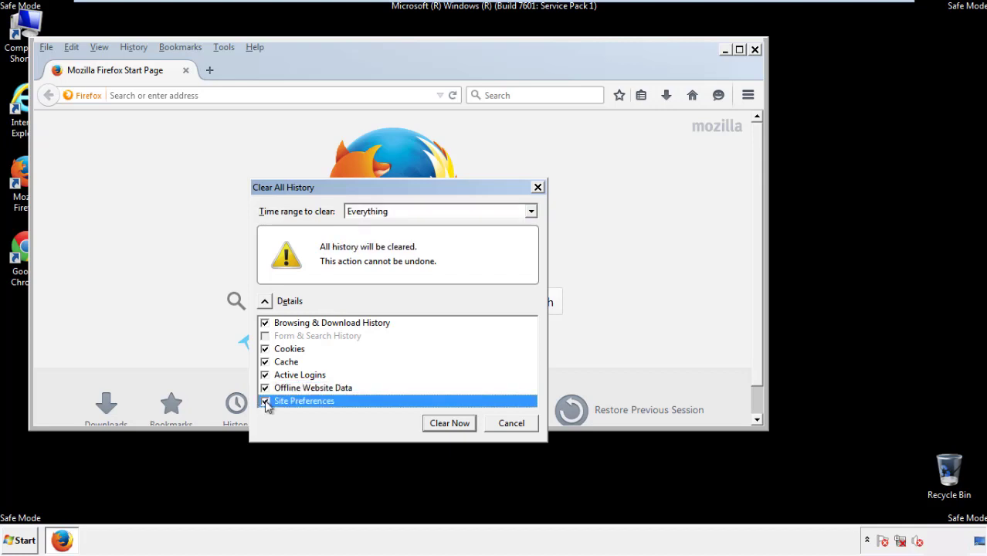
pyautogui.click(447, 425)
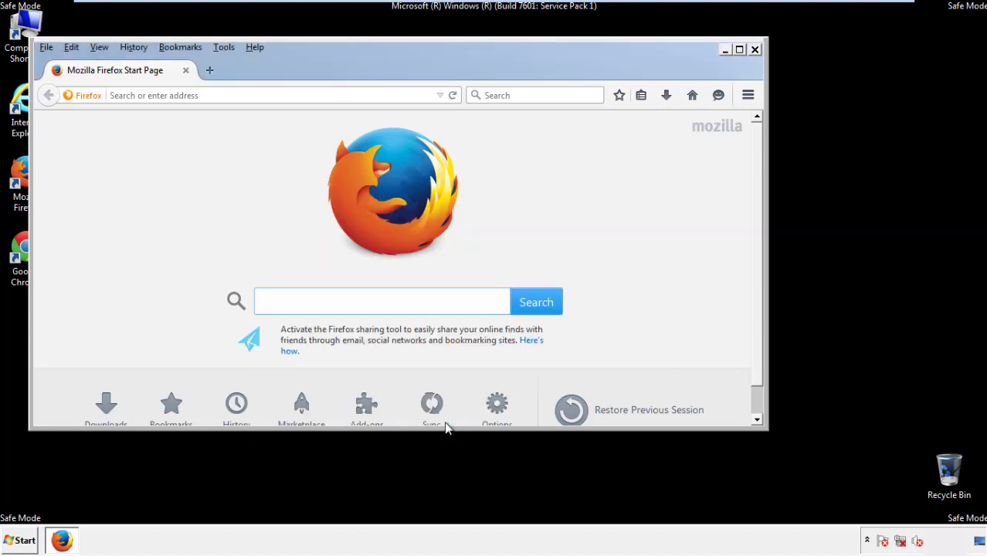
# Step: Refresh Firefox from Troubleshooting Information and decline the default-browser prompt
pyautogui.click(254, 47)
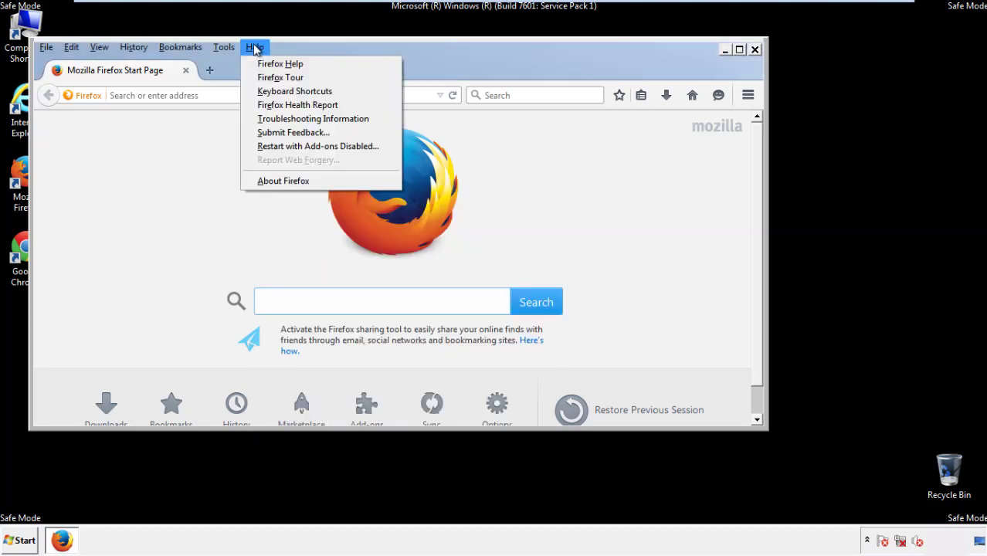
pyautogui.click(286, 118)
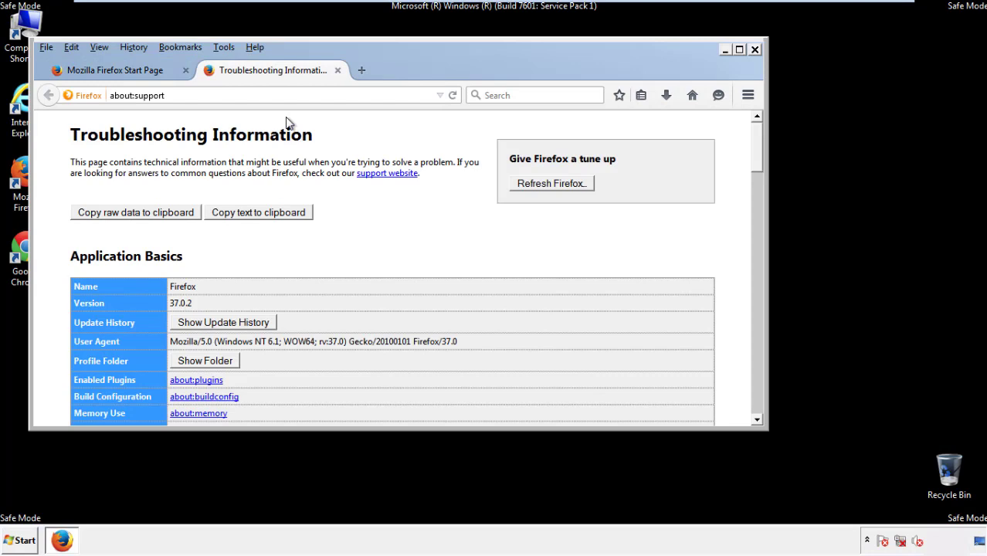
pyautogui.click(574, 185)
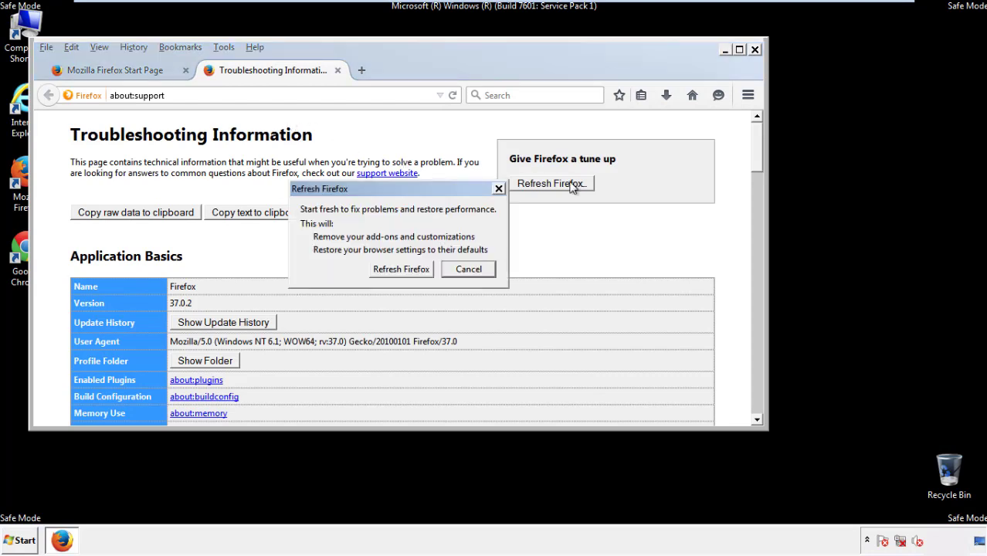
pyautogui.click(402, 270)
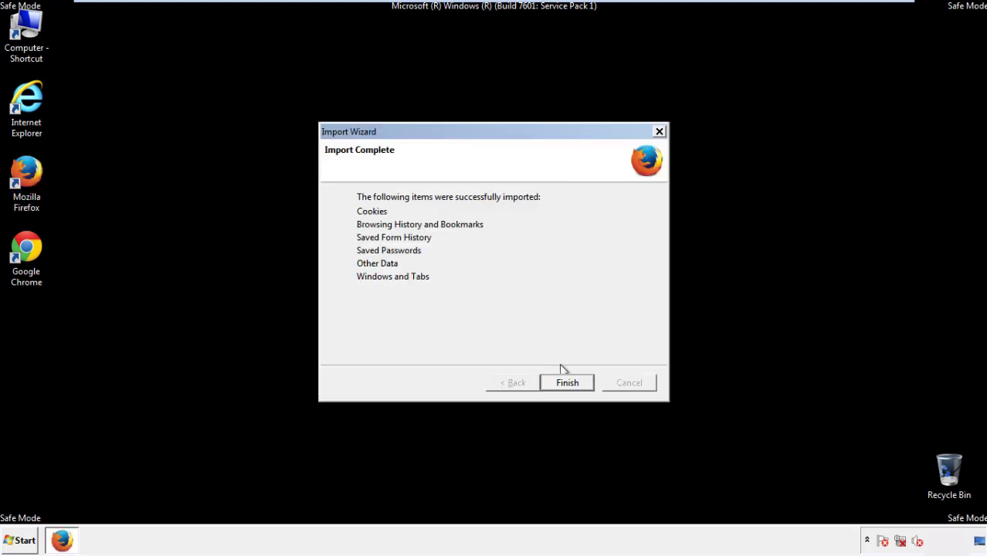
pyautogui.click(568, 384)
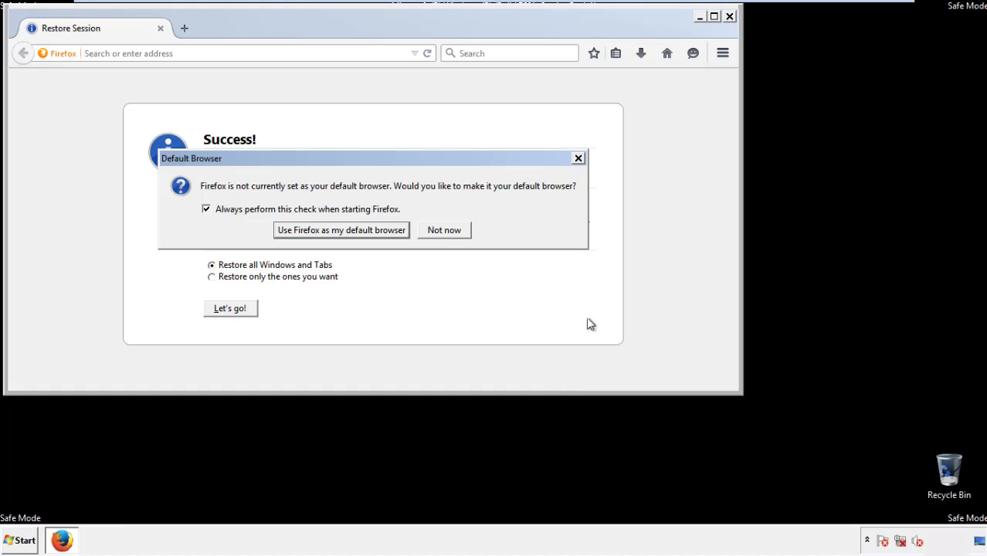
pyautogui.click(444, 232)
# Step: Close Firefox, launch Google Chrome, and dismiss its default-browser notice
pyautogui.click(729, 16)
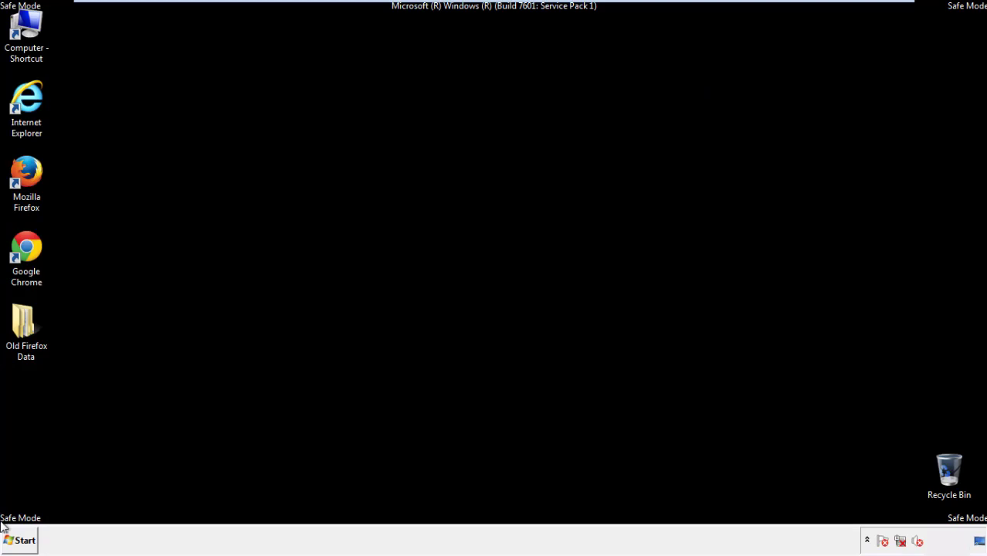
pyautogui.click(23, 245)
pyautogui.doubleClick(23, 244)
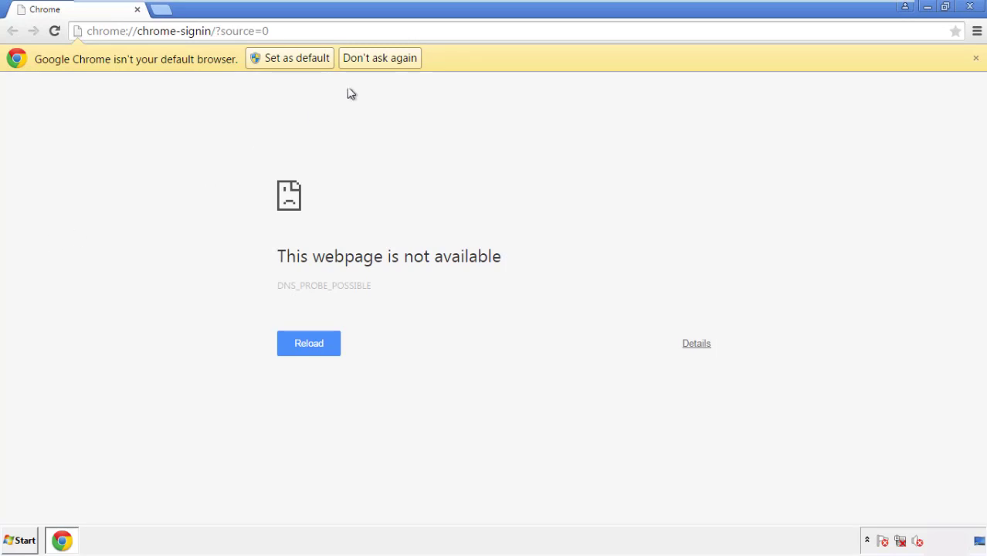
pyautogui.click(397, 60)
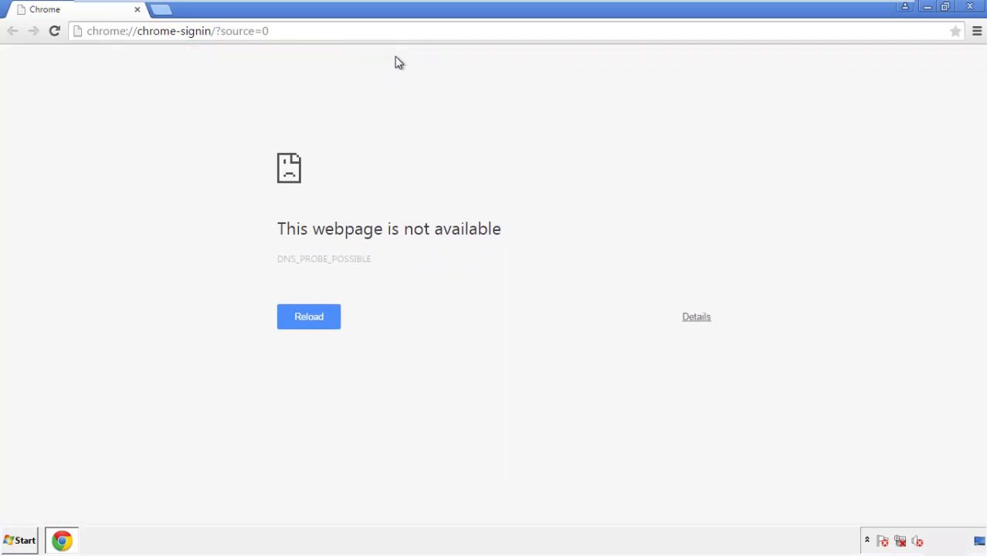
# Step: Clear Chrome's browsing data from the beginning of time, including autofill form data
pyautogui.click(977, 32)
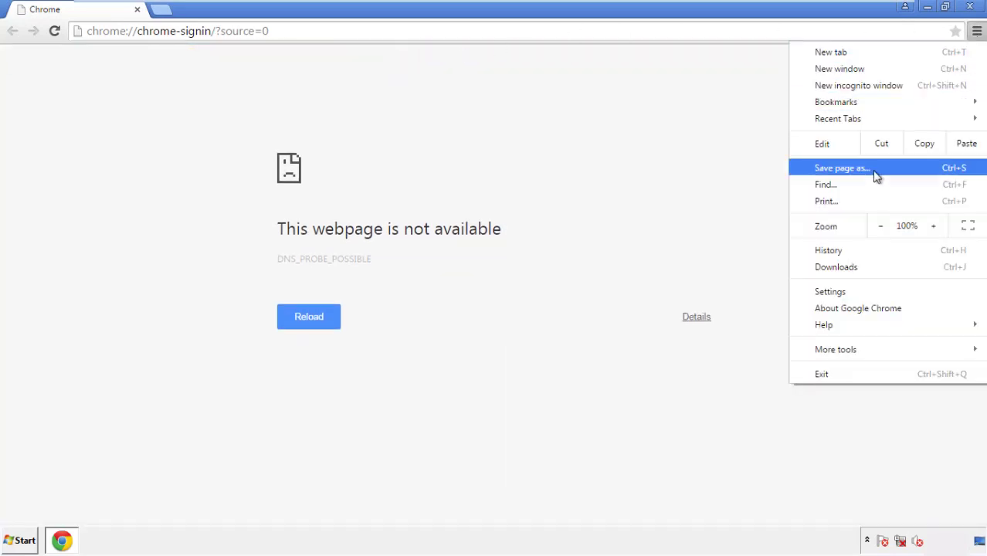
pyautogui.click(834, 291)
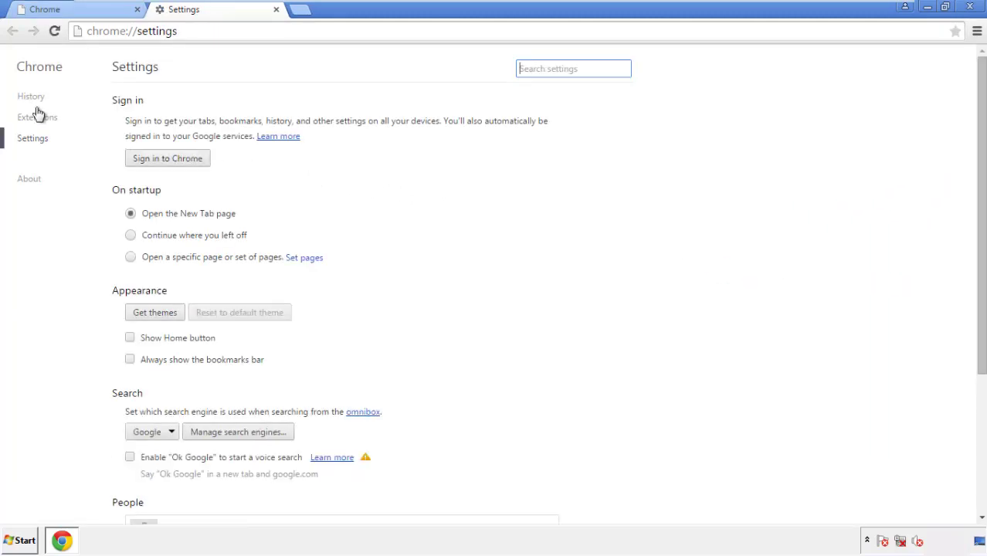
pyautogui.click(35, 99)
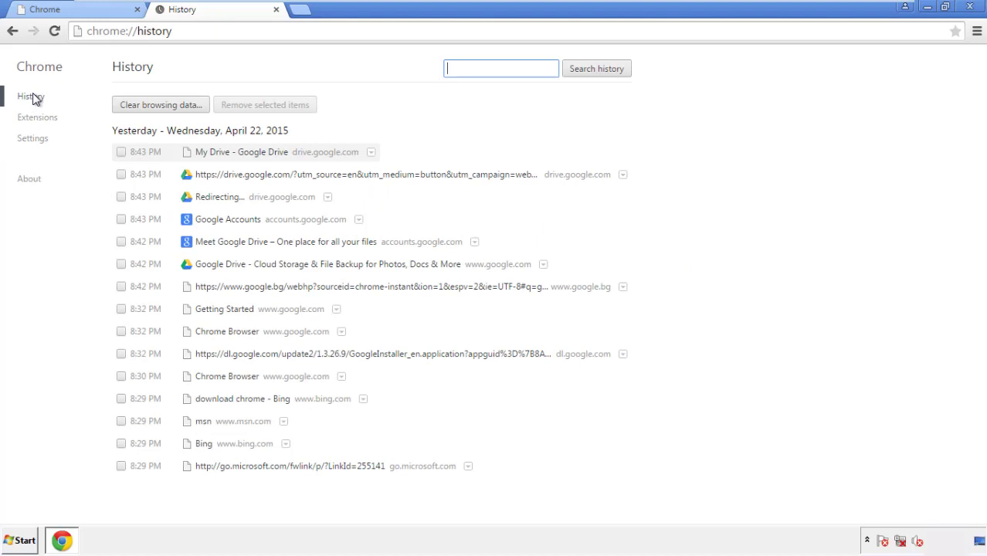
pyautogui.click(147, 108)
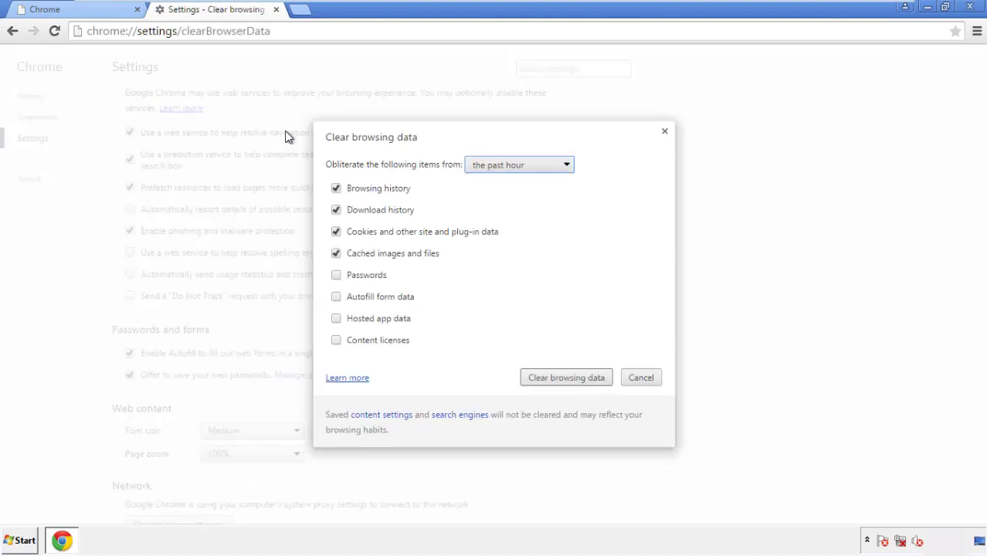
pyautogui.click(497, 167)
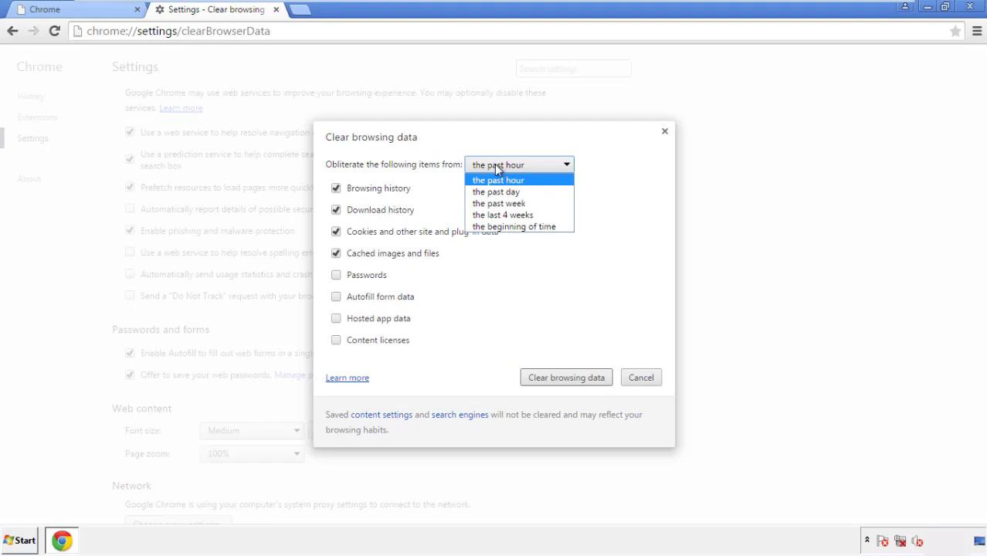
pyautogui.click(494, 227)
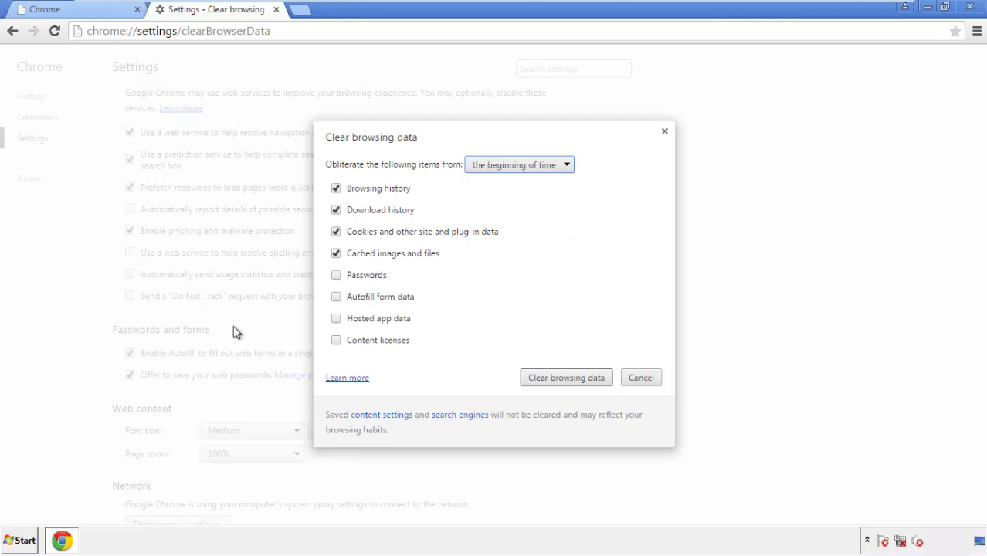
pyautogui.click(337, 298)
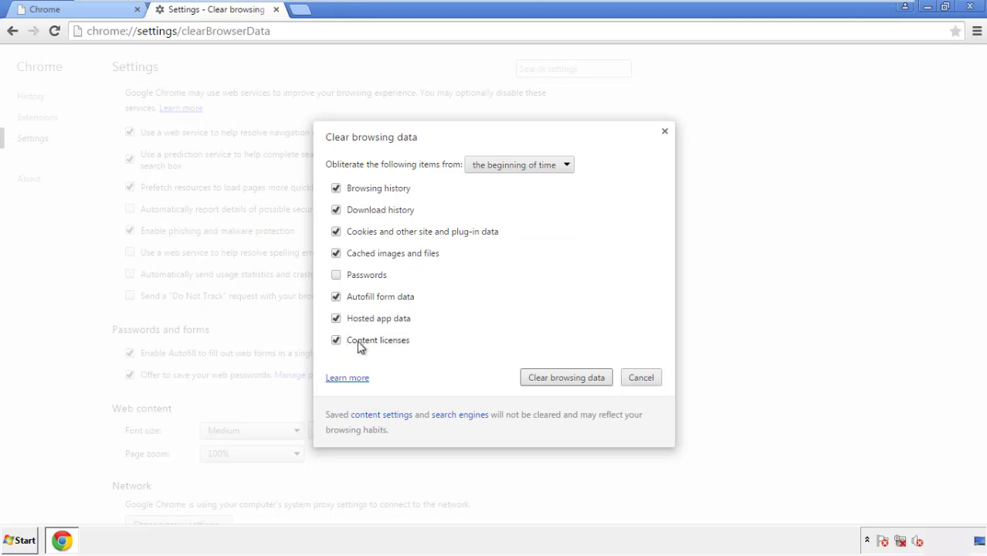
pyautogui.click(555, 379)
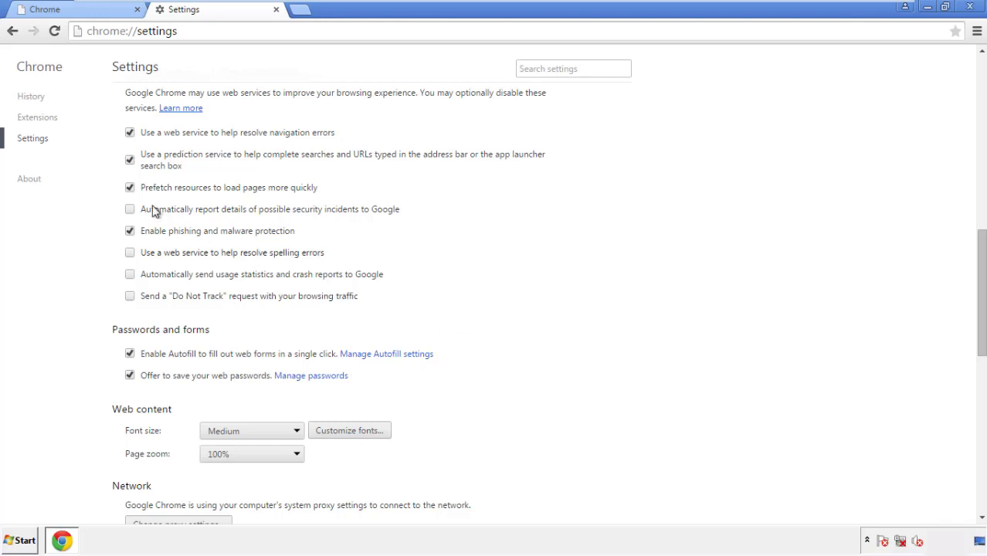
# Step: Reset Chrome's settings to their defaults from the bottom of Settings and close Chrome
pyautogui.moveTo(981, 246); pyautogui.dragTo(979, 413)
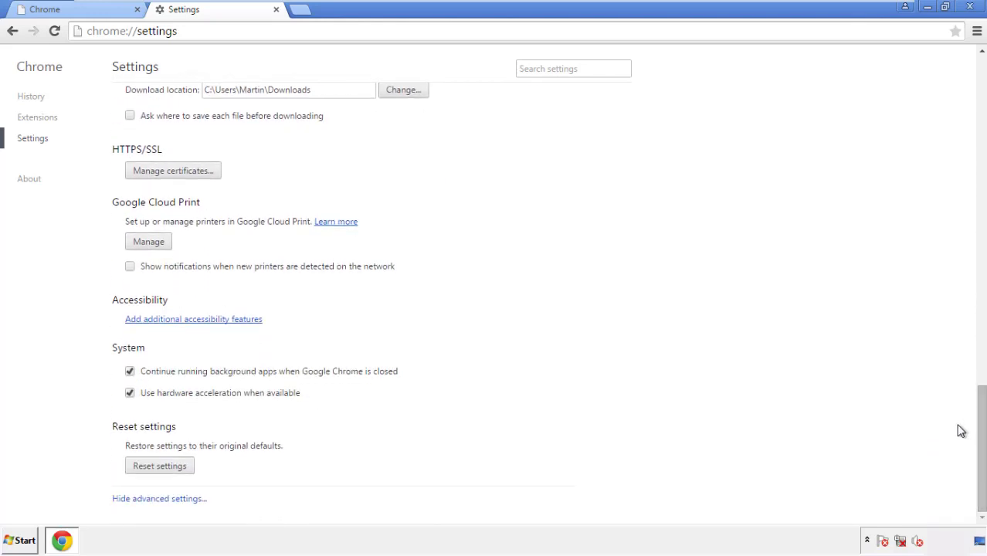
pyautogui.click(187, 472)
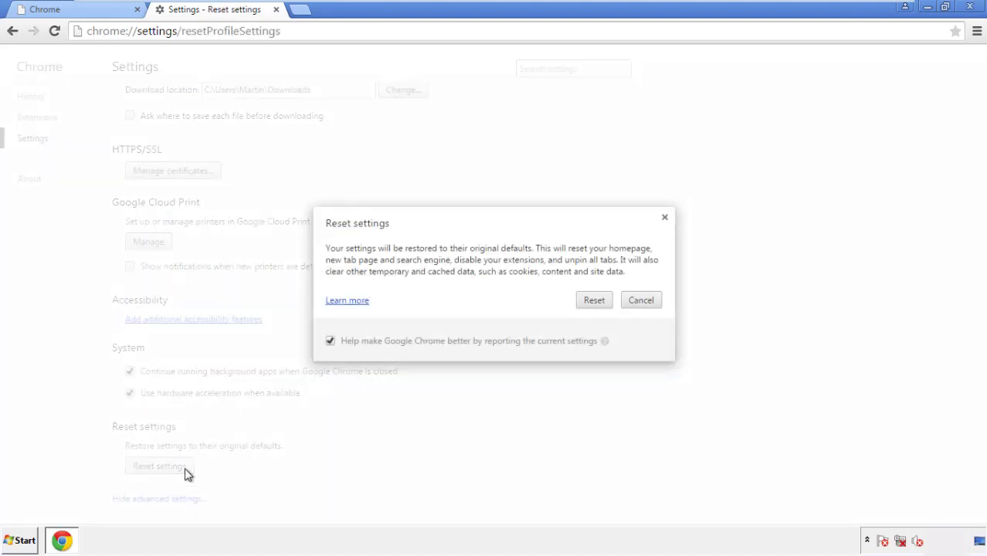
pyautogui.click(595, 300)
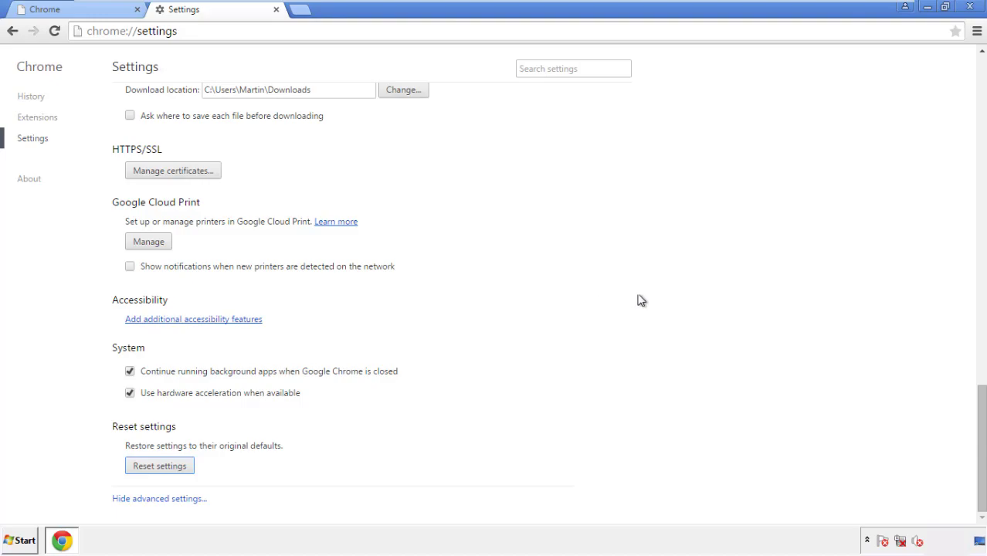
pyautogui.click(965, 6)
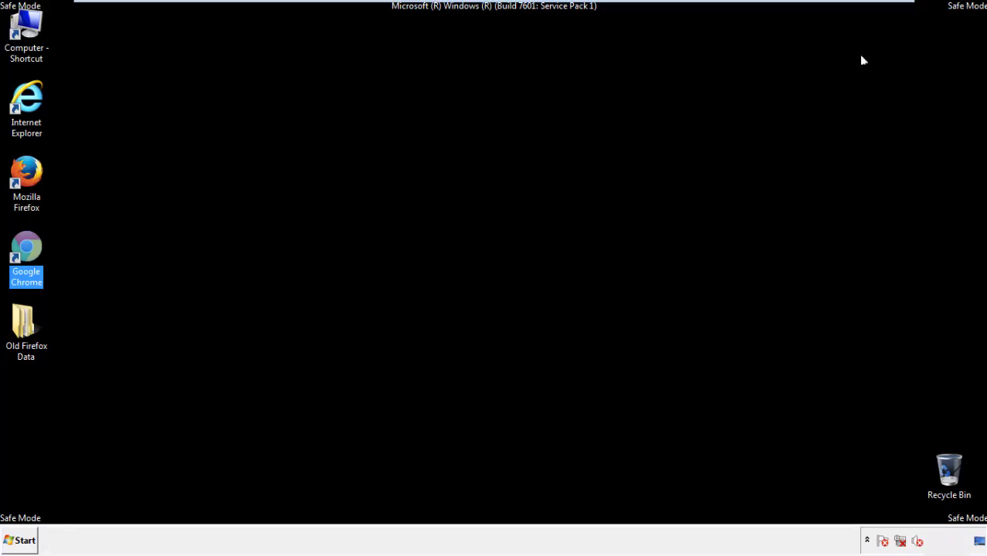
# Step: Launch Firefox, remove the Search Mine add-on in the Add-ons Manager, and close Firefox
pyautogui.click(532, 250)
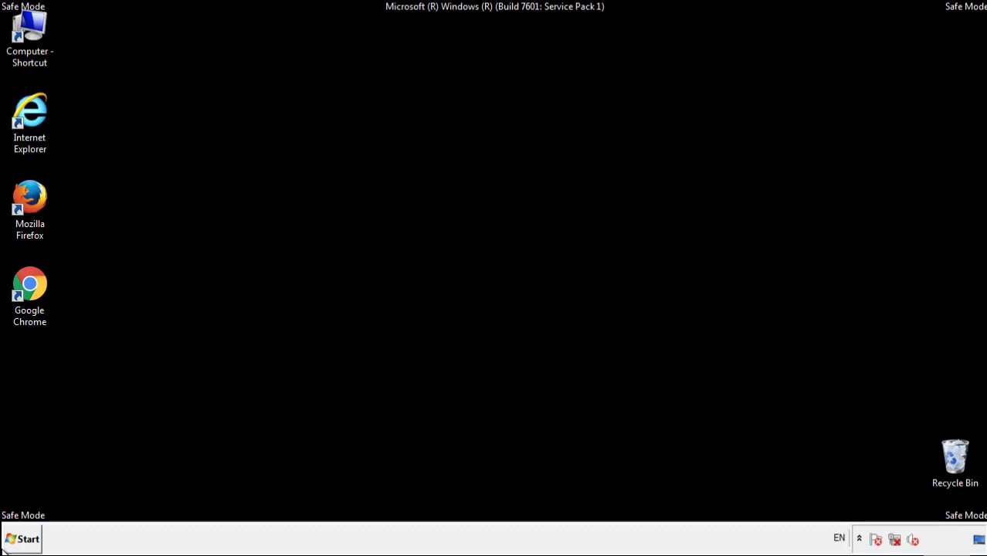
pyautogui.doubleClick(38, 193)
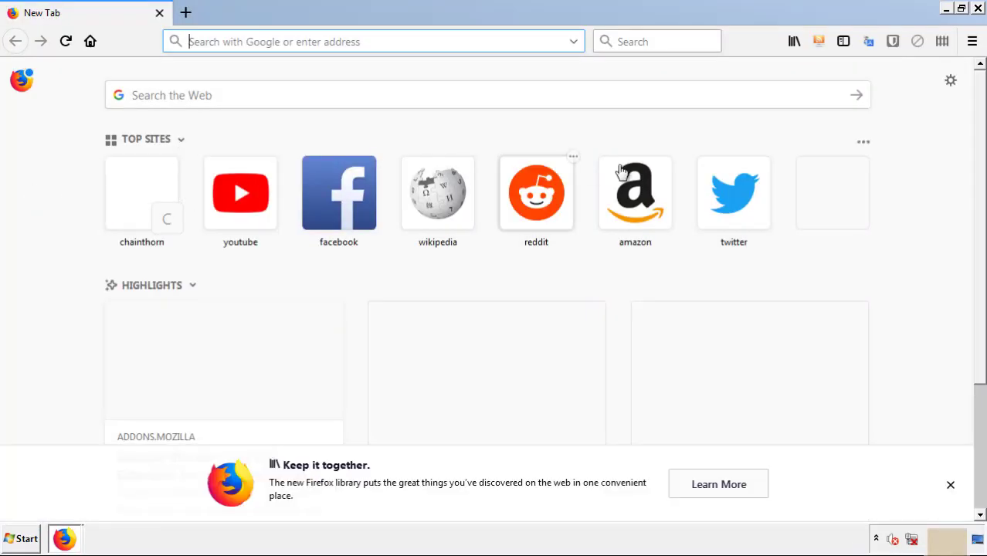
pyautogui.click(972, 41)
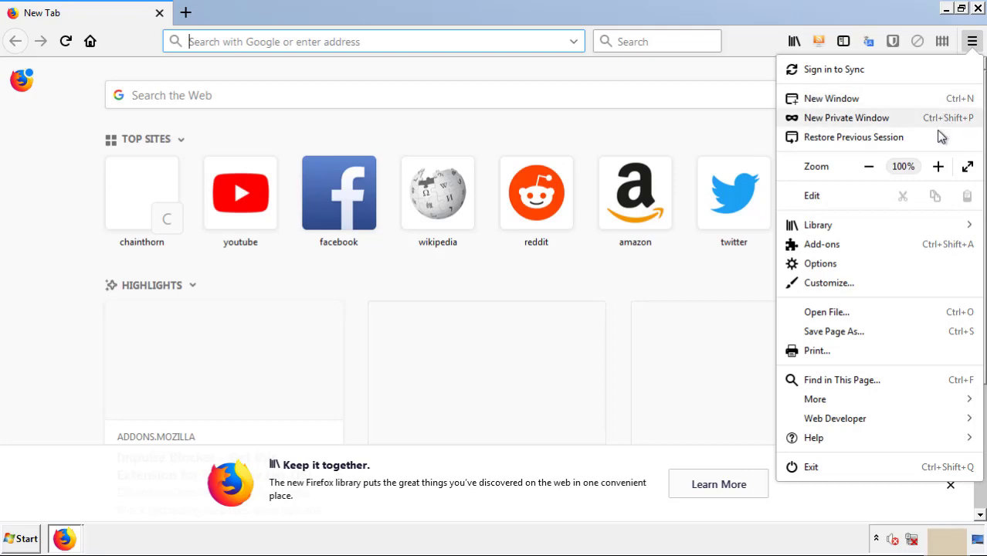
pyautogui.click(822, 244)
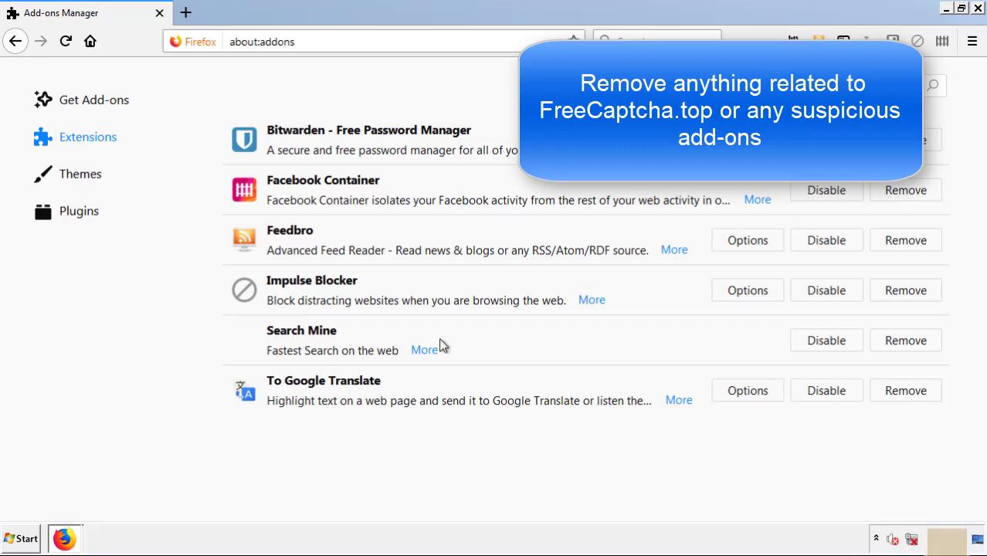
pyautogui.click(904, 344)
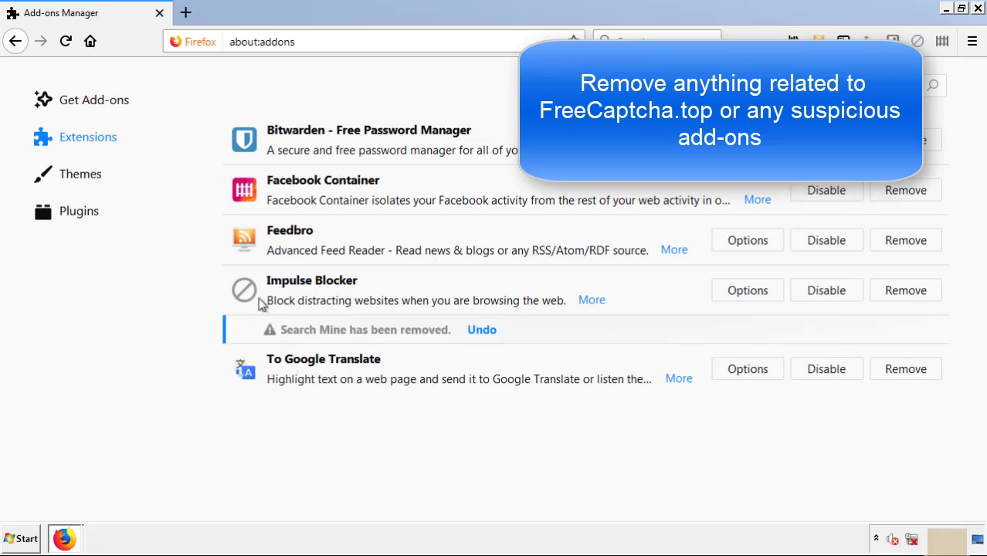
pyautogui.click(978, 9)
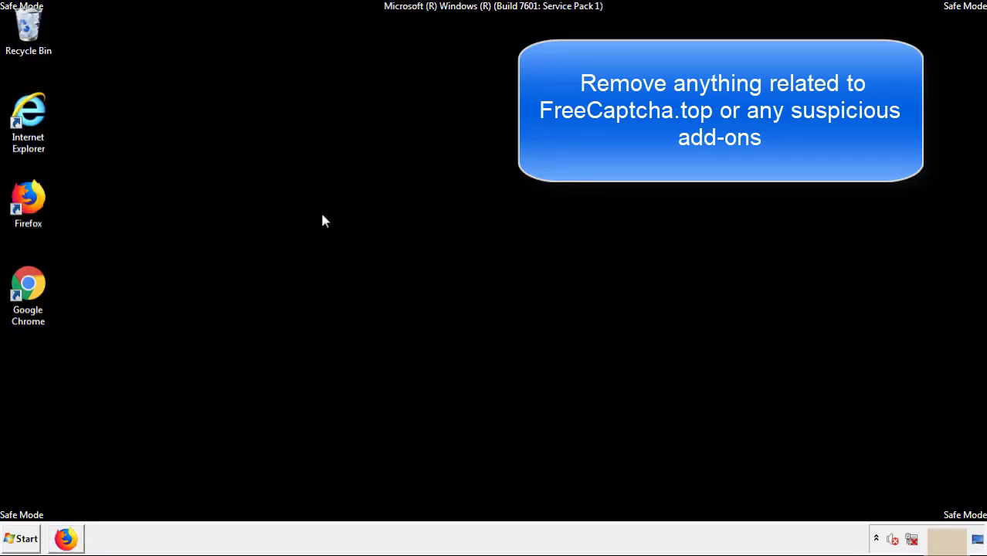
# Step: Launch Chrome and open its Extensions page via More tools
pyautogui.doubleClick(26, 298)
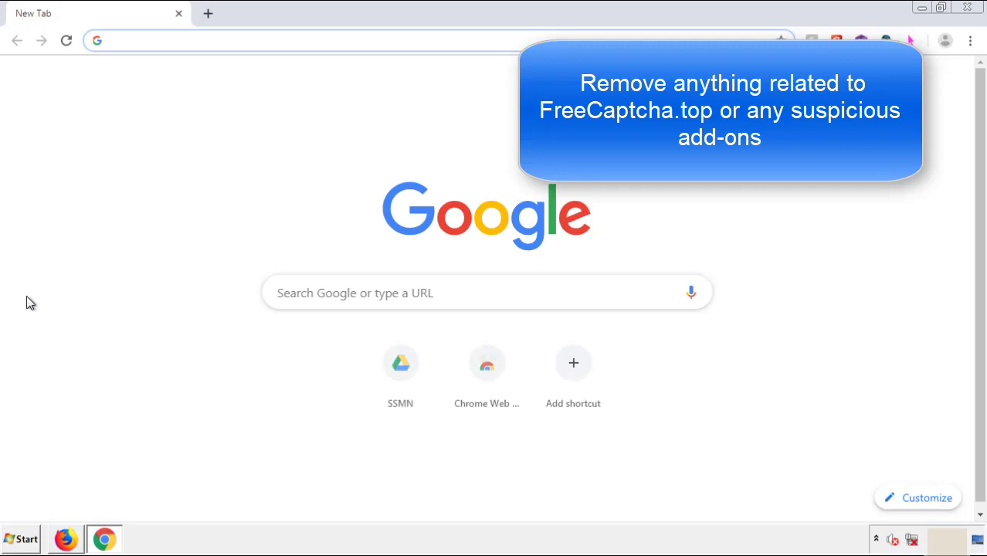
pyautogui.click(970, 40)
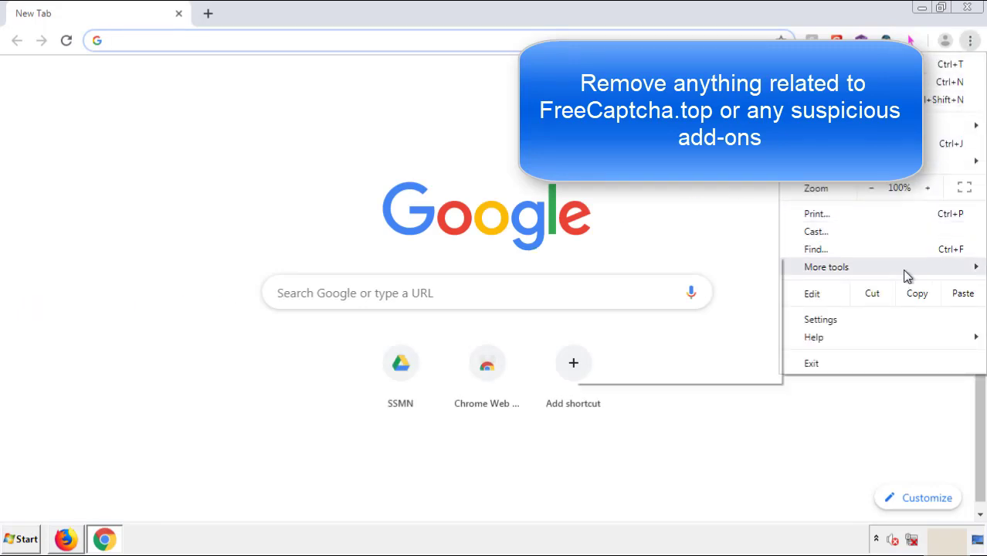
pyautogui.moveTo(881, 271)
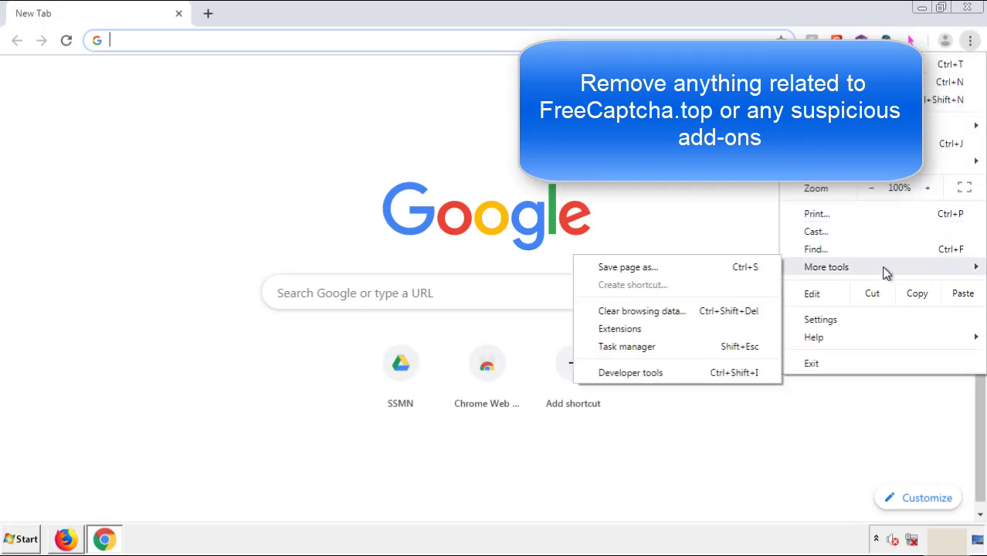
pyautogui.click(627, 327)
pyautogui.scroll(-5, 232, 224)
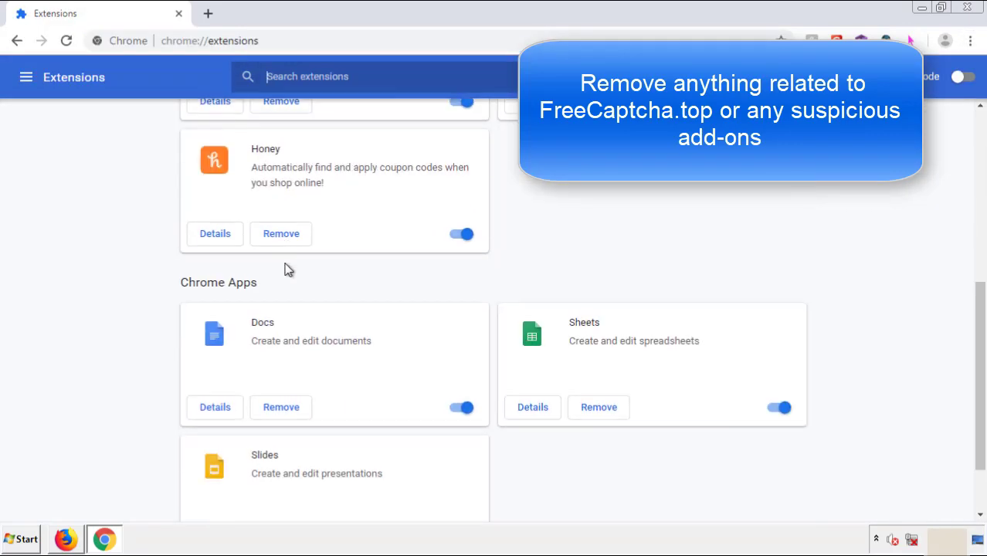
pyautogui.scroll(5, 374, 282)
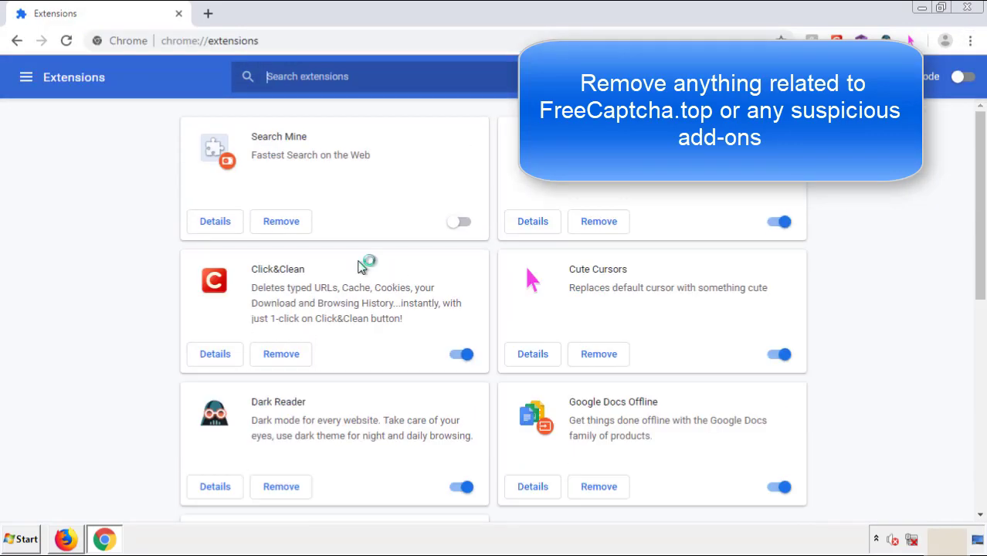
# Step: Remove the Search Mine extension, close Chrome, and bring up the Start menu
pyautogui.click(280, 221)
pyautogui.press('Return')
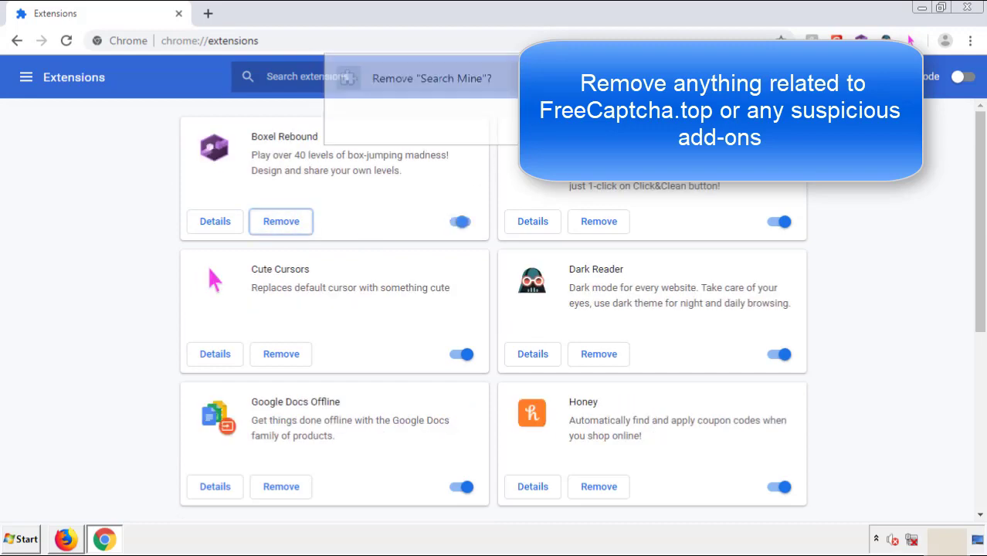
pyautogui.click(967, 7)
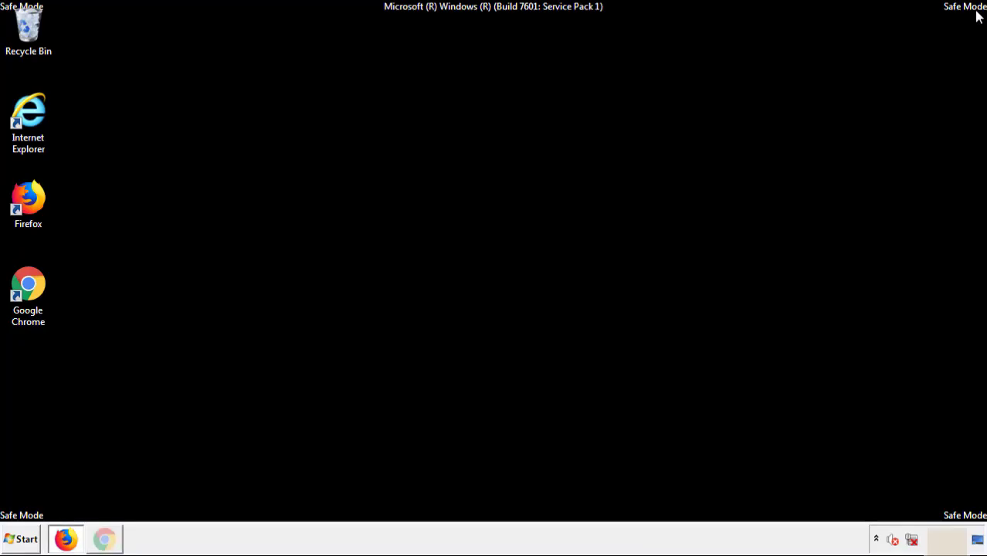
pyautogui.click(27, 541)
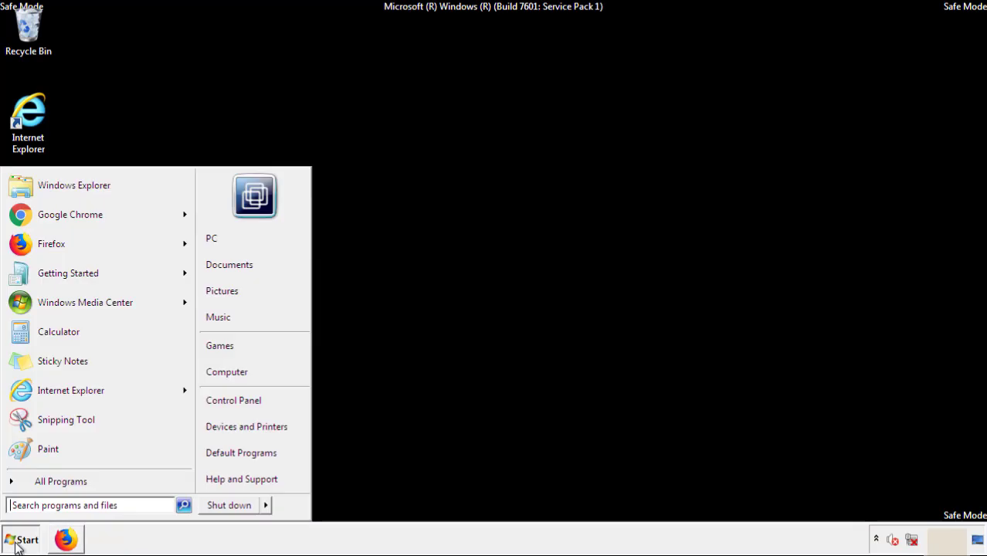